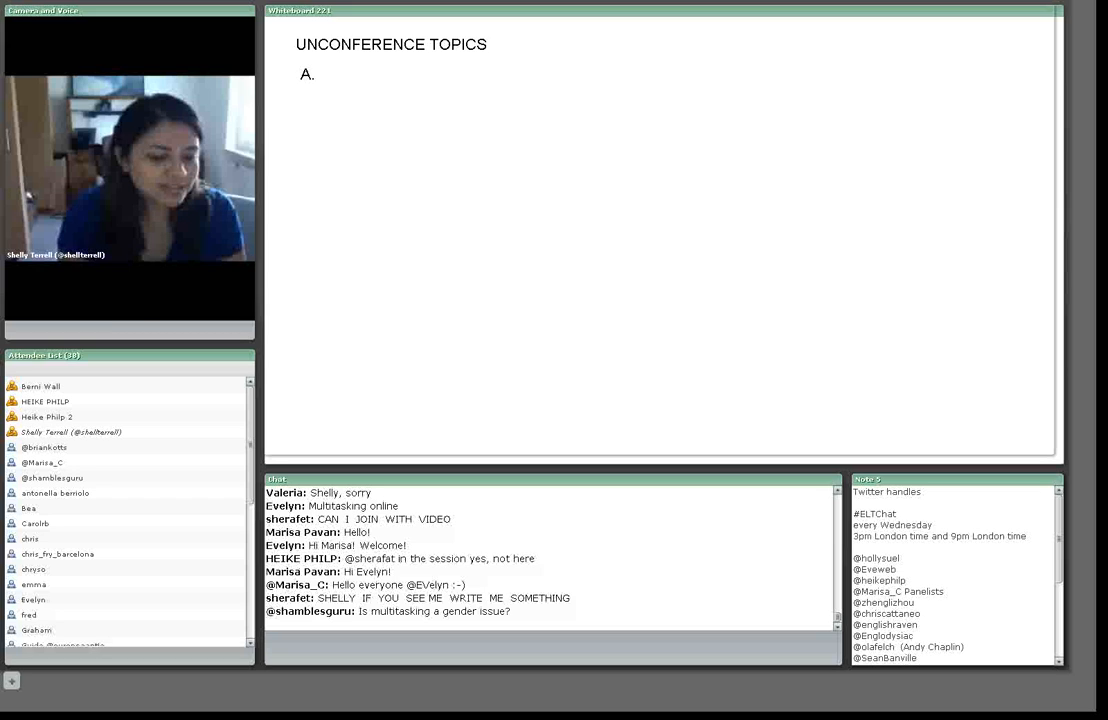
text(MU)
Correct the mistyped letters after 'A.' so item A reads 'Multitasking'.
key(BackSpace)
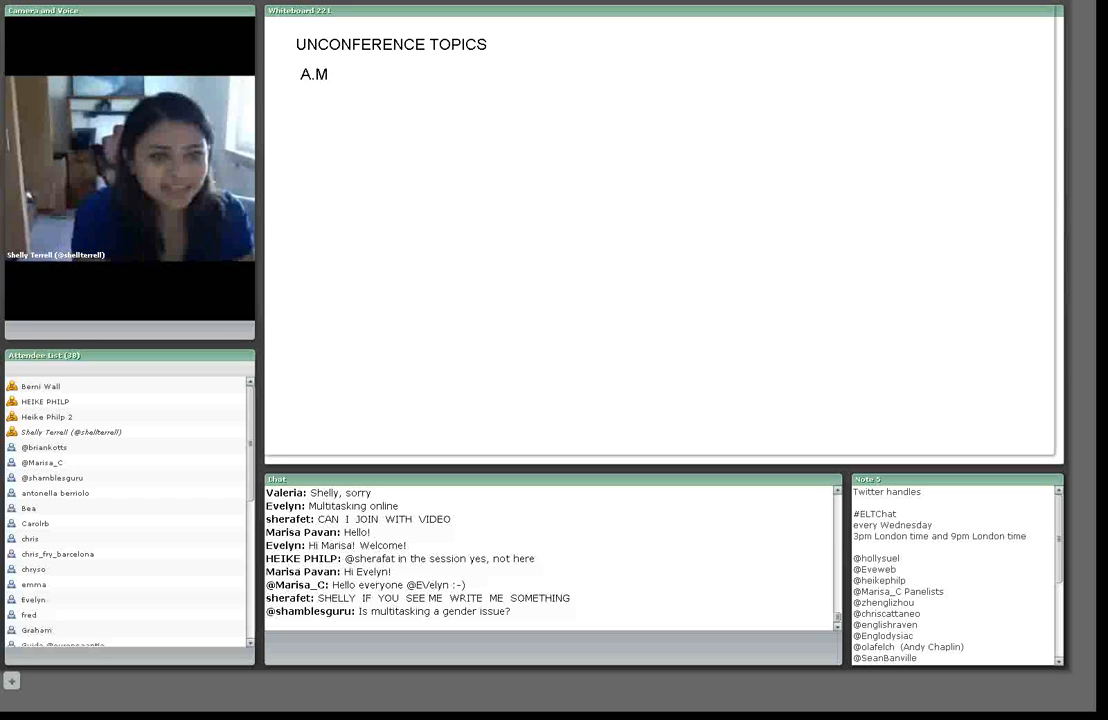
text(ULT)
key(BackSpace)
key(BackSpace)
key(BackSpace)
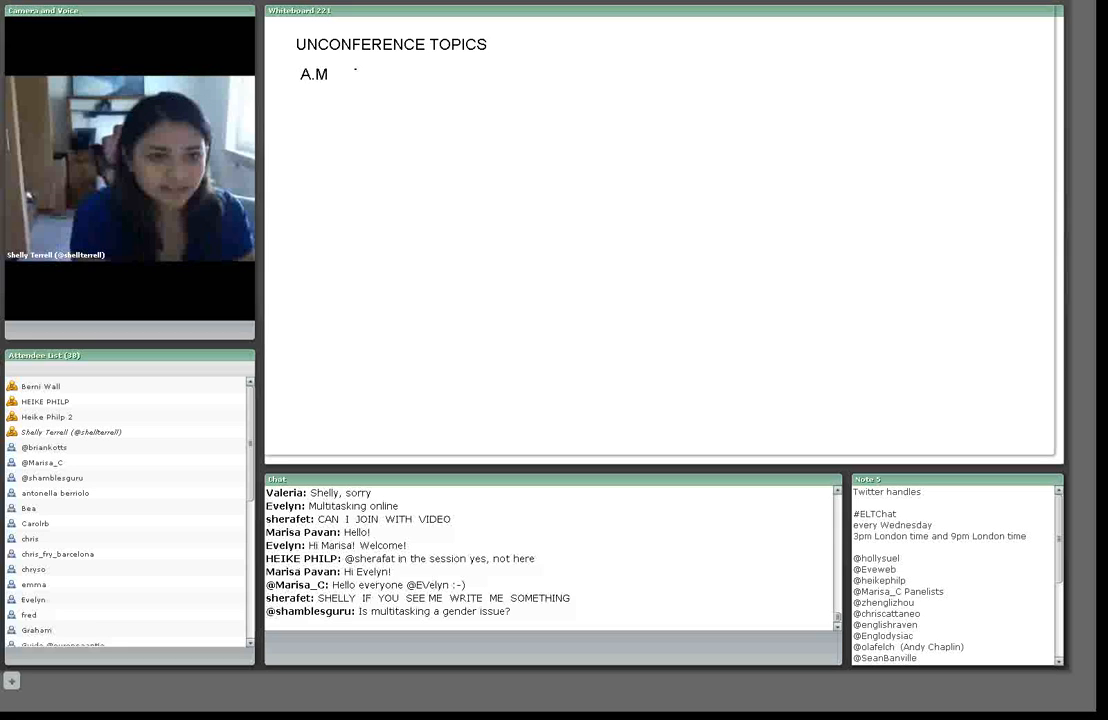
text(ult)
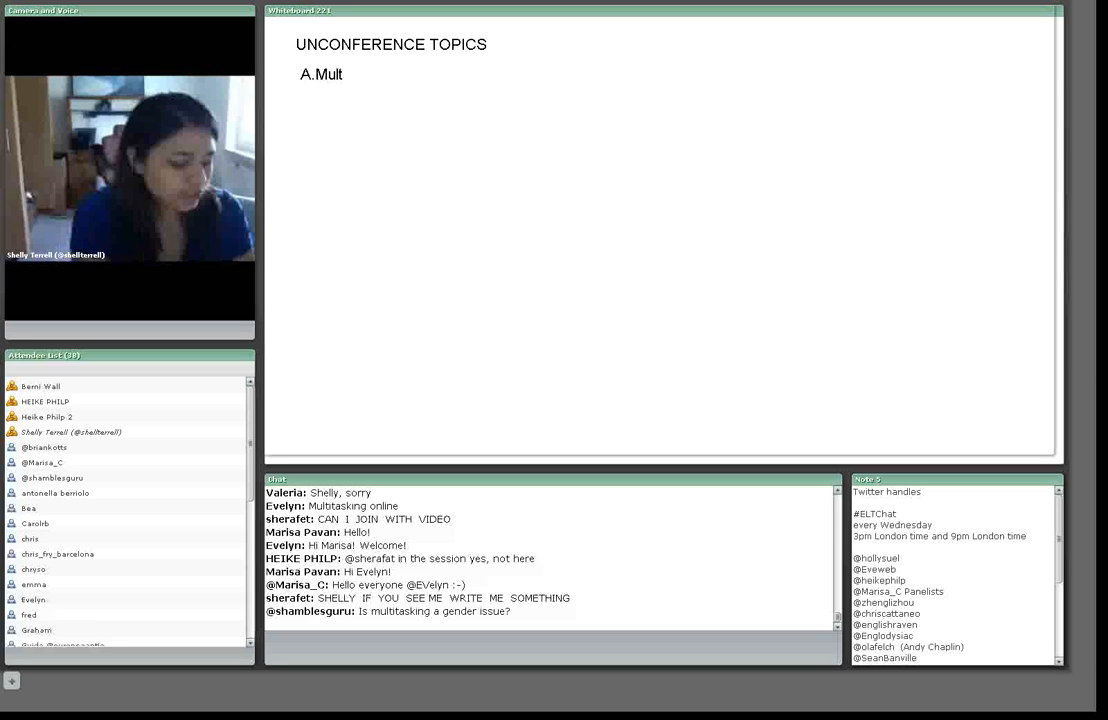
text(itasking)
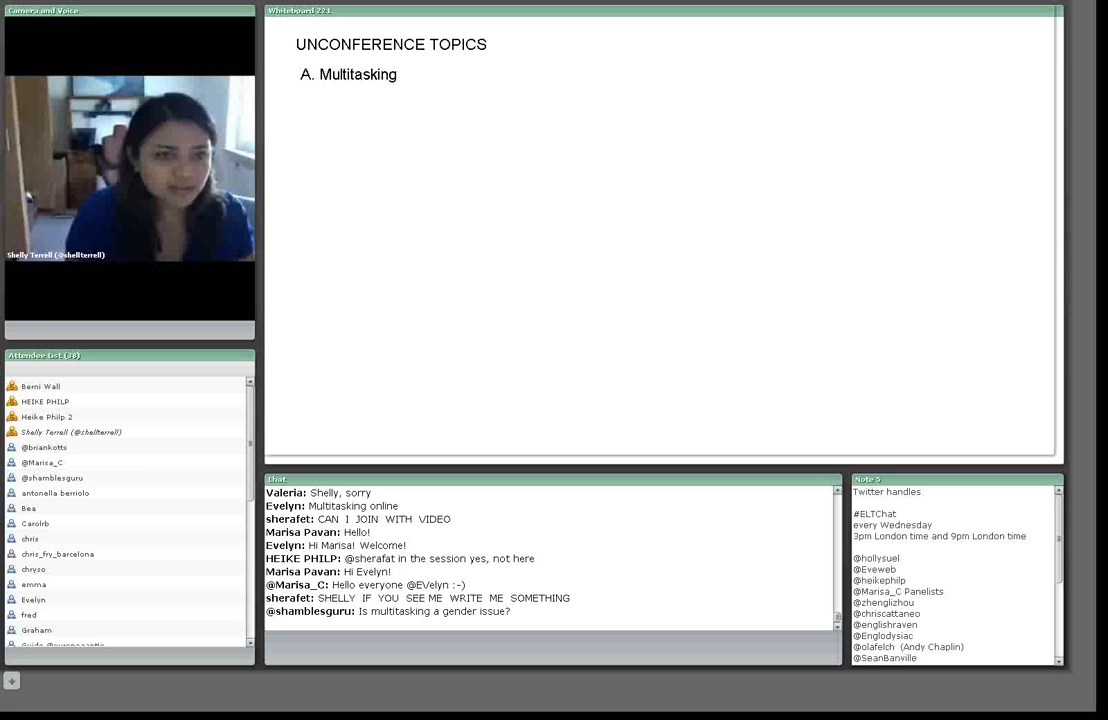
text(B)
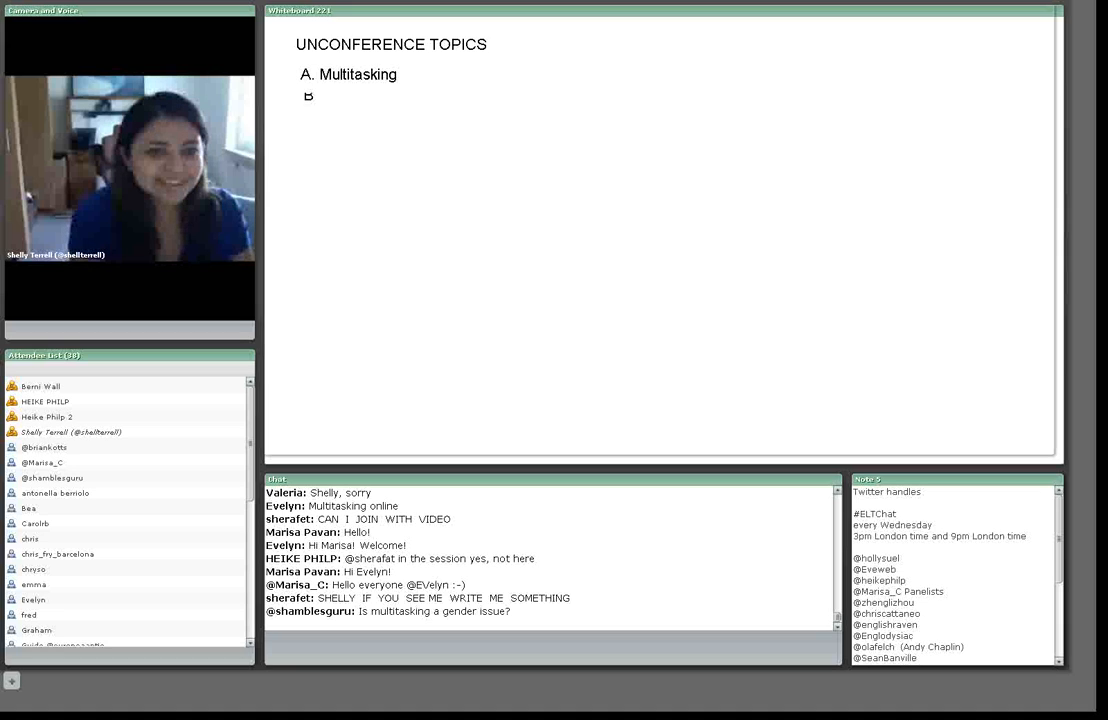
text(.)
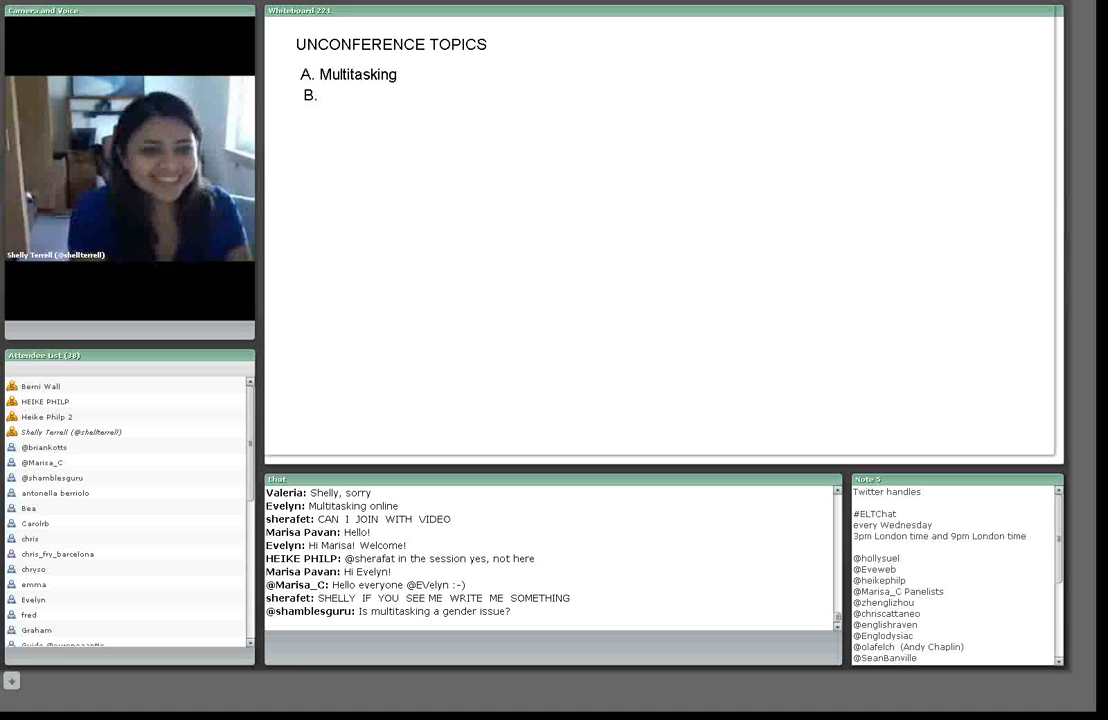